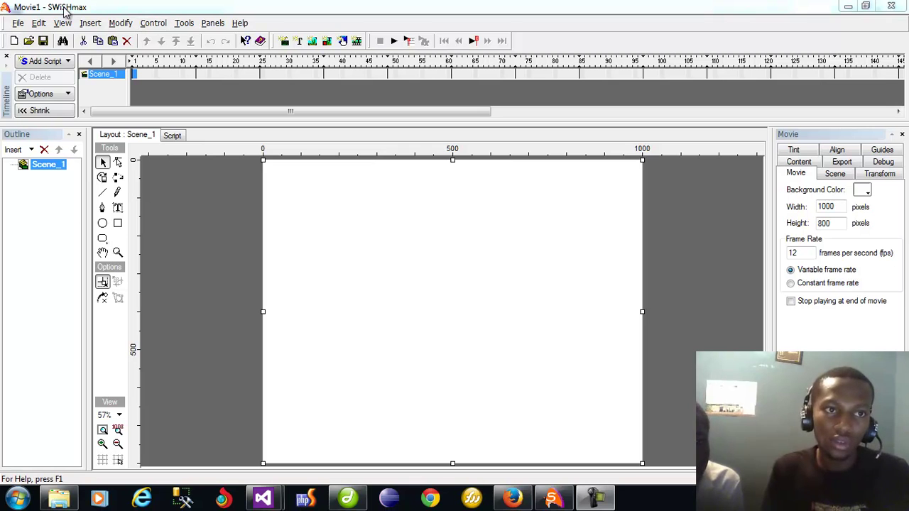
Step: Close the program, relaunch SwishMax from the SWiSHmax new folder and start a new empty movie
{"action": "left_click", "coordinate": [892, 7]}
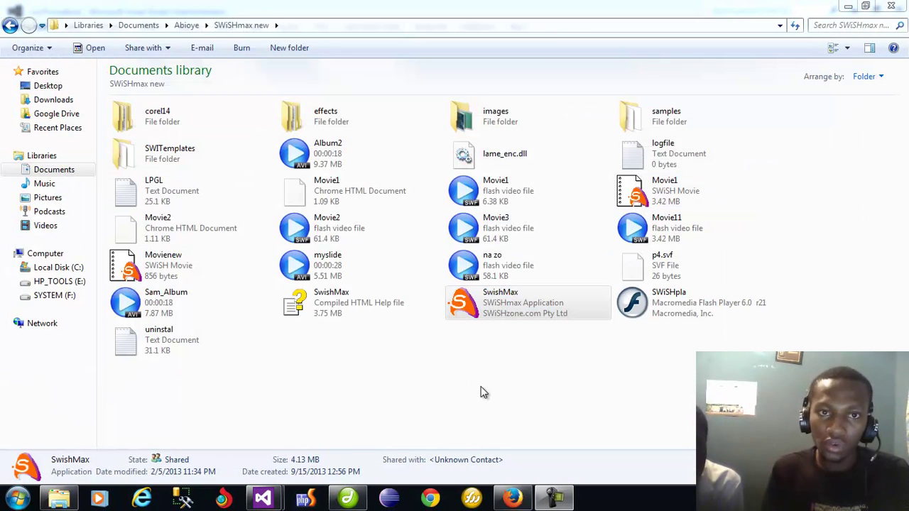
{"action": "left_click", "coordinate": [197, 25]}
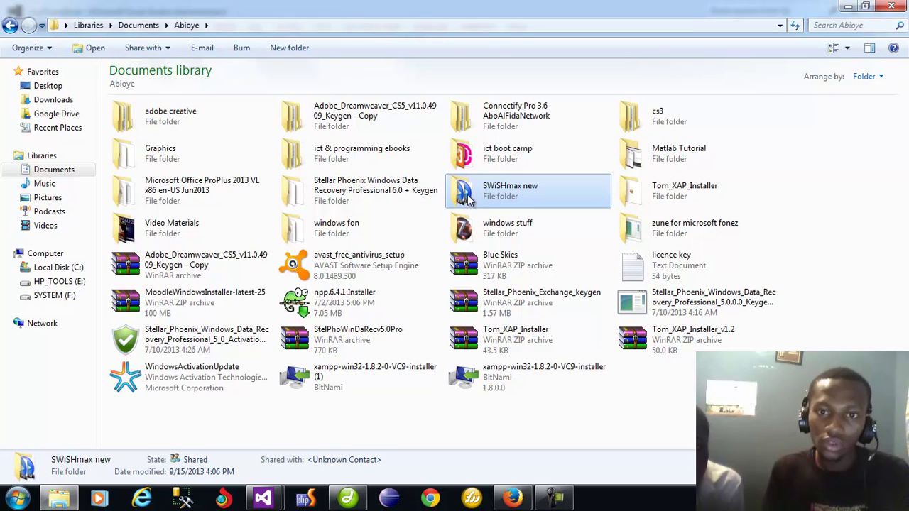
{"action": "double_click", "coordinate": [465, 198]}
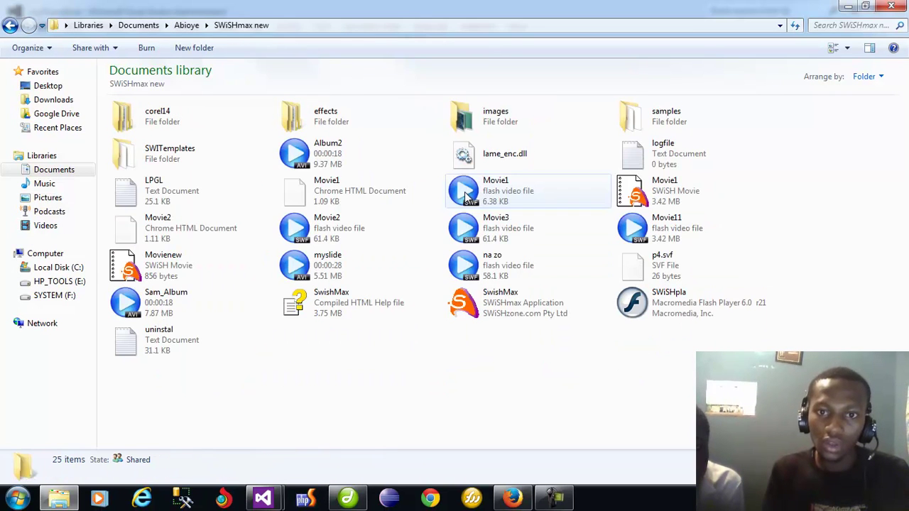
{"action": "left_click", "coordinate": [498, 306]}
{"action": "double_click", "coordinate": [497, 305]}
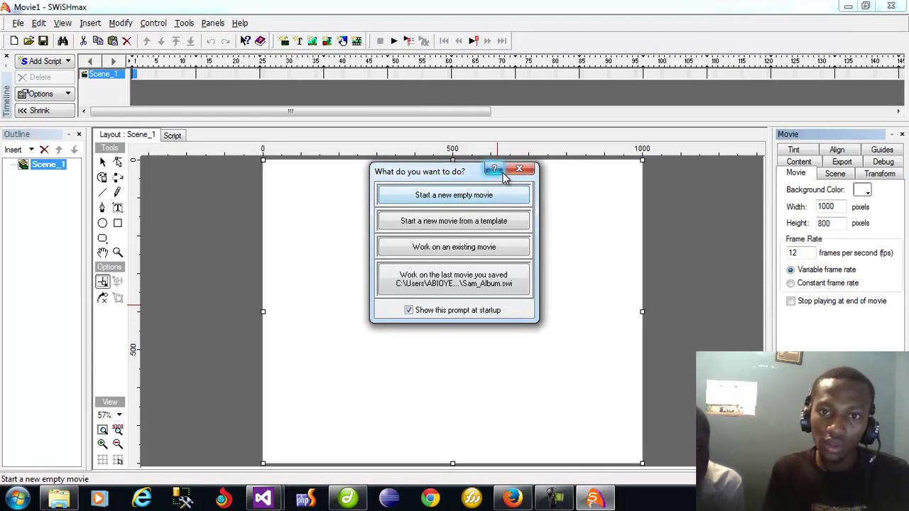
{"action": "left_click", "coordinate": [480, 195]}
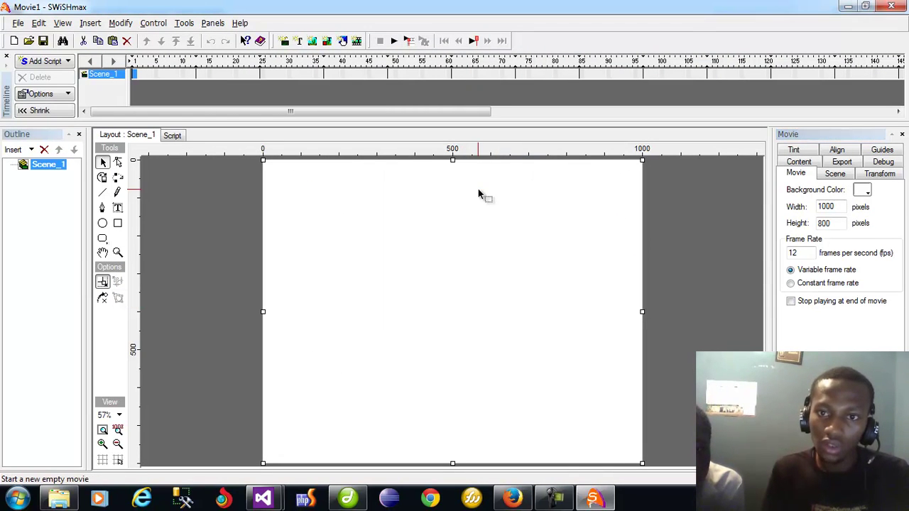
Step: Import the first picture from the album folder inside My Pictures > boot camp into the scene
{"action": "left_click", "coordinate": [20, 24]}
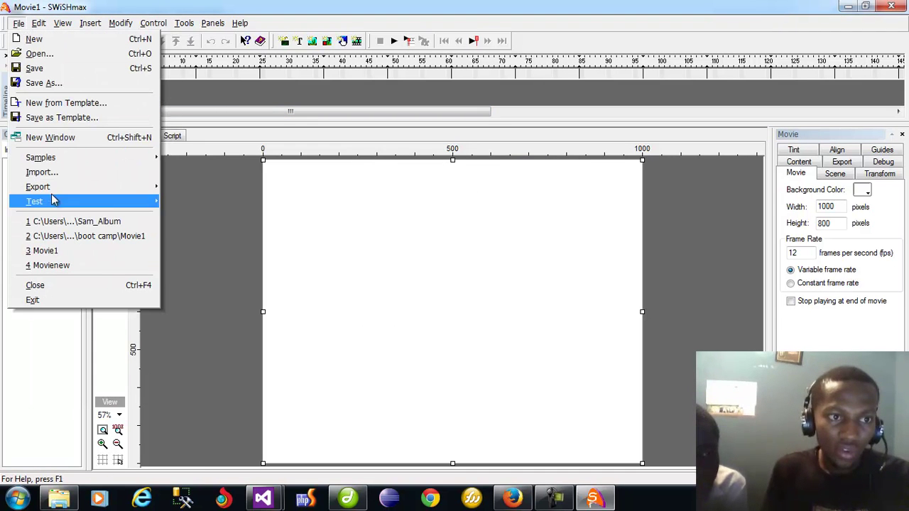
{"action": "left_click", "coordinate": [115, 174]}
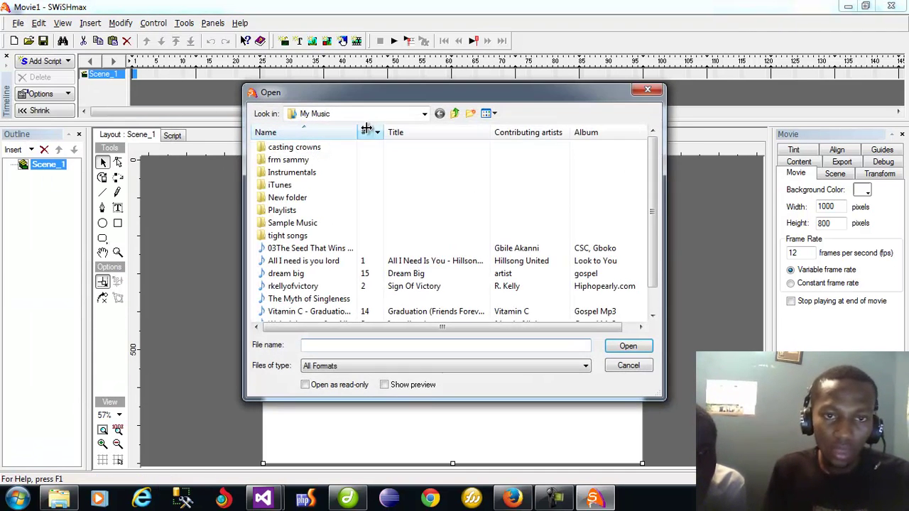
{"action": "left_click", "coordinate": [455, 113]}
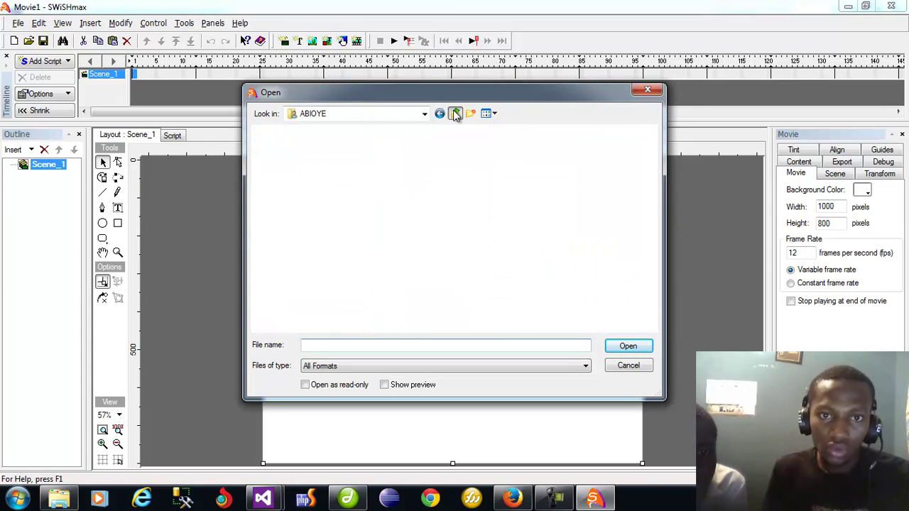
{"action": "double_click", "coordinate": [428, 299]}
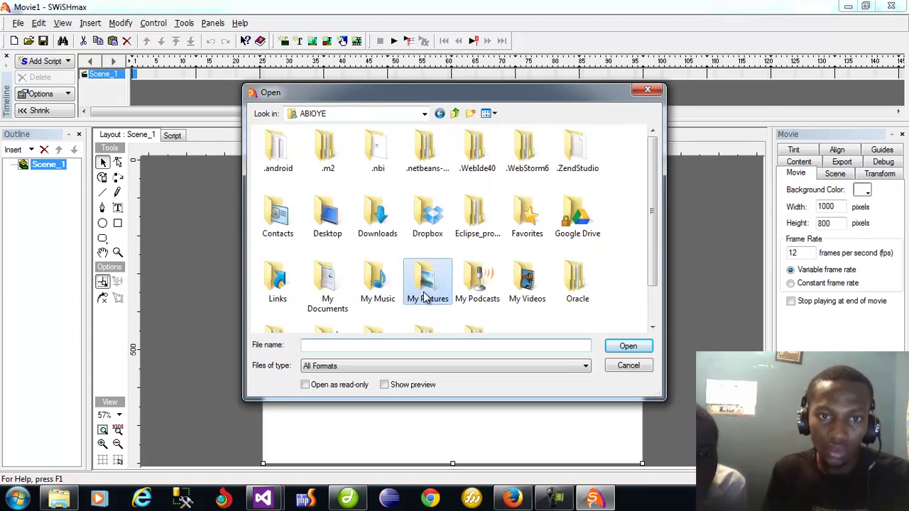
{"action": "double_click", "coordinate": [426, 183]}
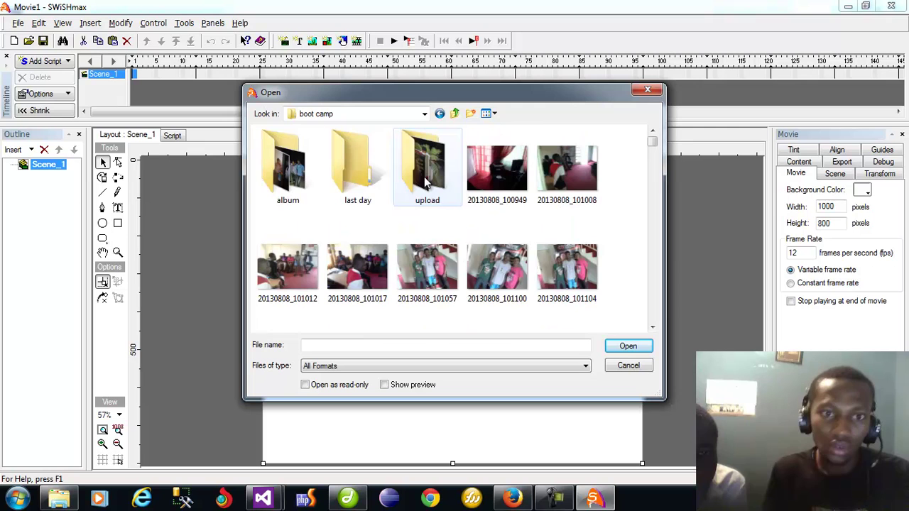
{"action": "double_click", "coordinate": [297, 178]}
{"action": "double_click", "coordinate": [284, 167]}
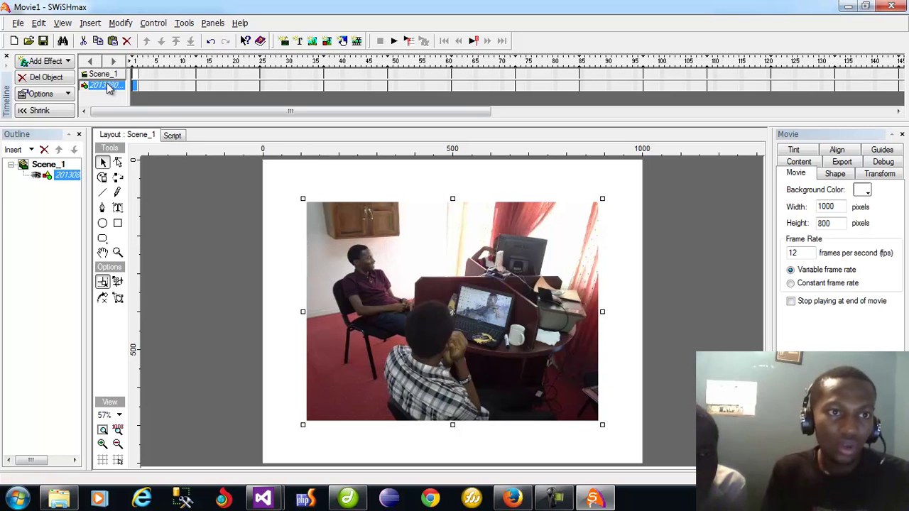
Step: Add a Fade In effect to the picture from frame 1 and extend it to 25 frames
{"action": "left_click", "coordinate": [45, 62]}
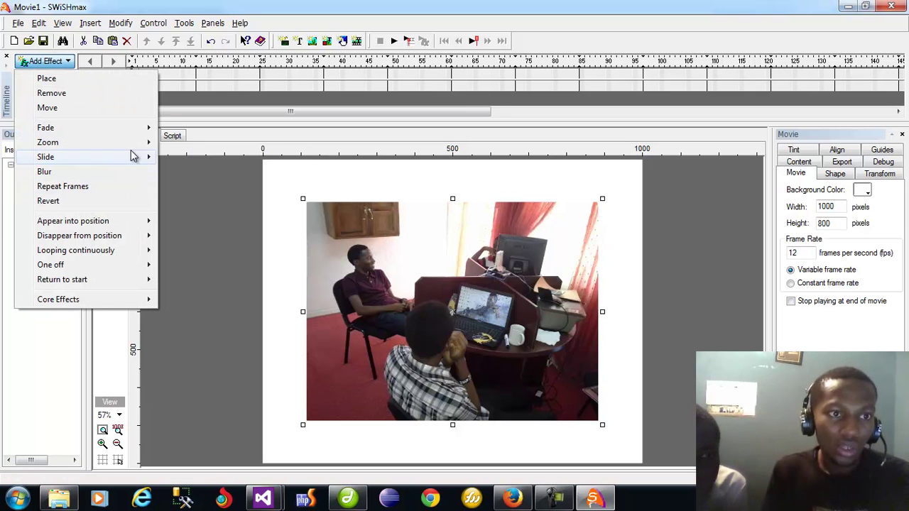
{"action": "mouse_move", "coordinate": [135, 128]}
{"action": "left_click", "coordinate": [172, 132]}
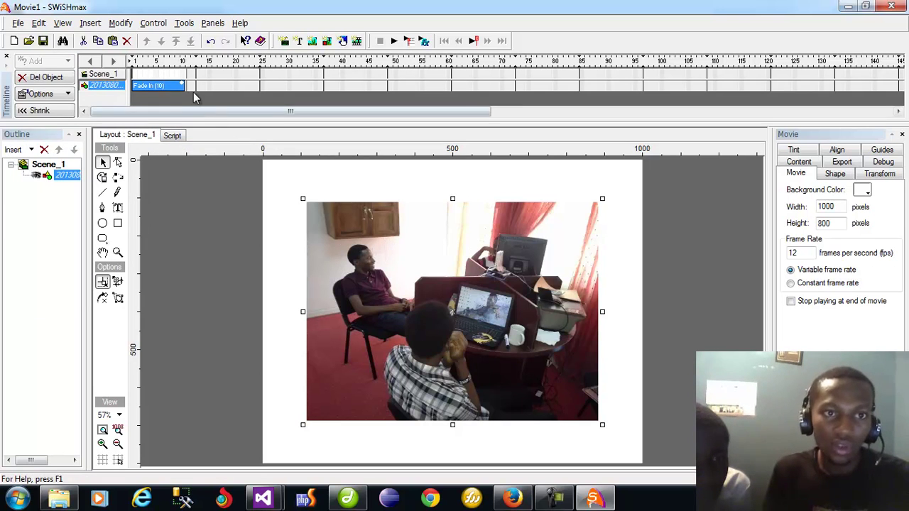
{"action": "left_click_drag", "start_coordinate": [186, 85], "coordinate": [261, 92]}
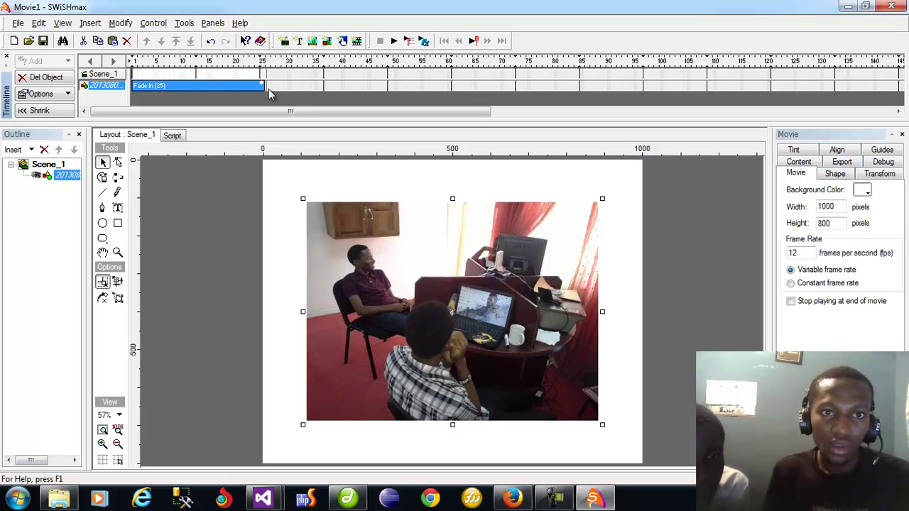
Step: Add a Fade Out effect to the picture at about frame 41 and extend it to 27 frames
{"action": "left_click", "coordinate": [345, 85]}
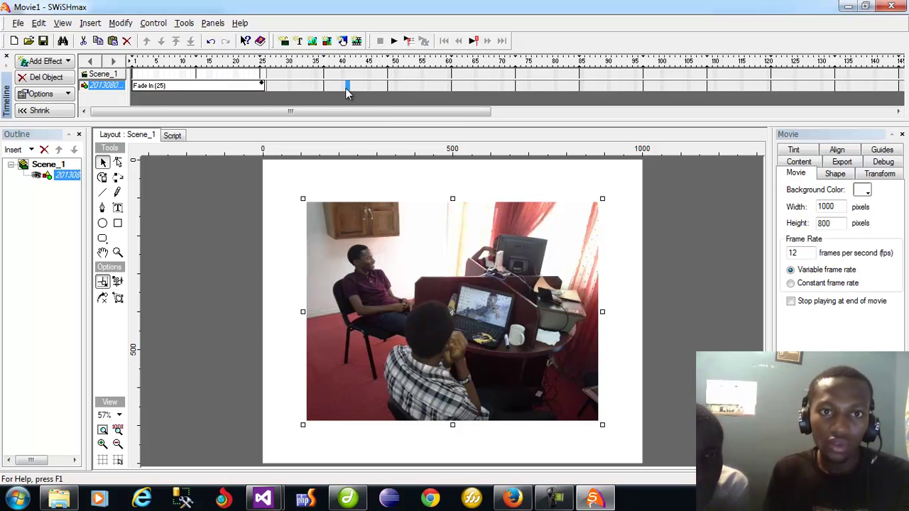
{"action": "left_click", "coordinate": [63, 61]}
{"action": "mouse_move", "coordinate": [155, 138]}
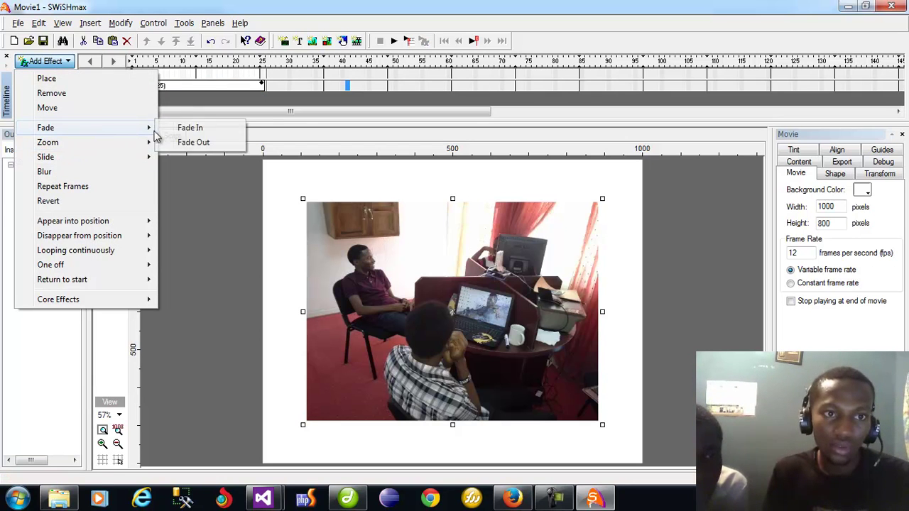
{"action": "left_click", "coordinate": [193, 142]}
{"action": "left_click_drag", "start_coordinate": [393, 86], "coordinate": [487, 86]}
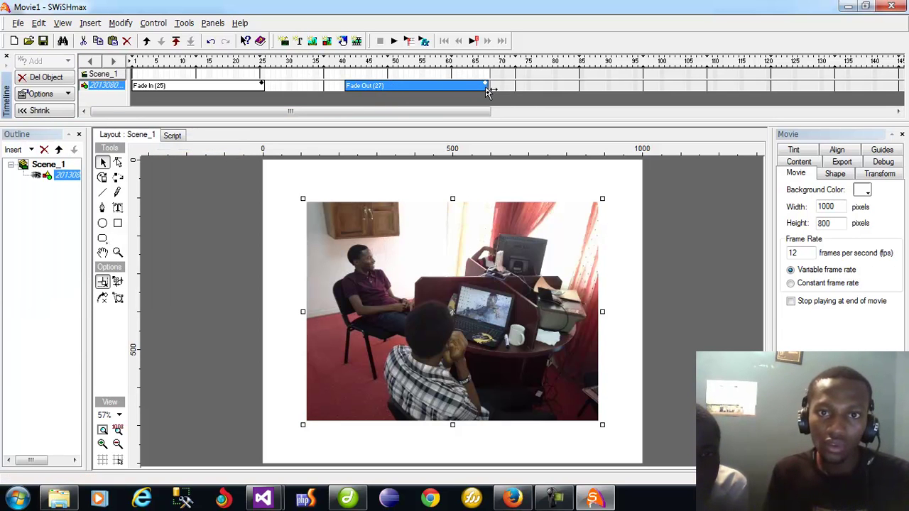
Step: Look over the picture's fade effects on the timeline and play the movie to preview them
{"action": "left_click", "coordinate": [250, 86]}
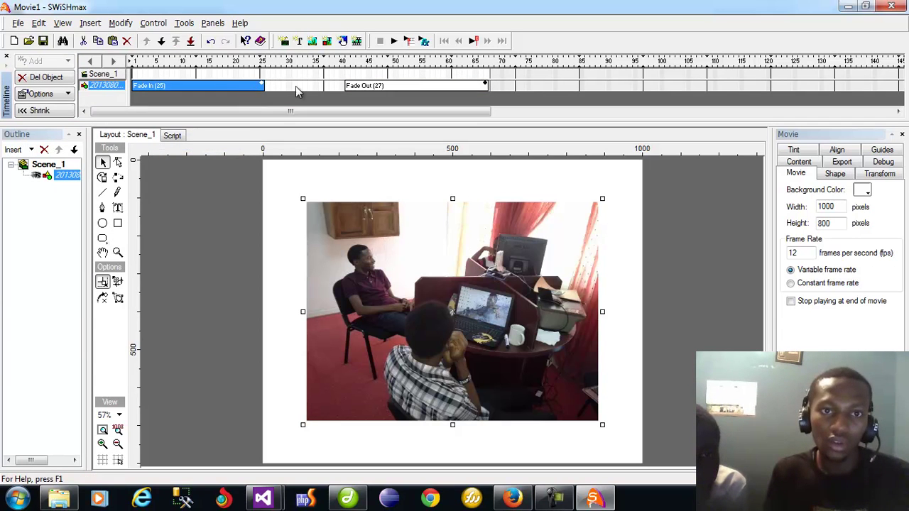
{"action": "left_click", "coordinate": [304, 86]}
{"action": "left_click", "coordinate": [373, 86]}
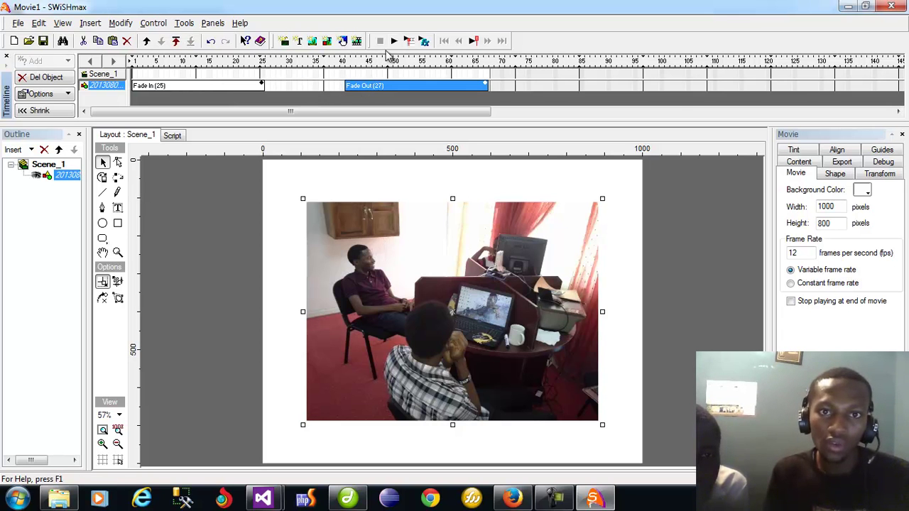
{"action": "left_click", "coordinate": [393, 40]}
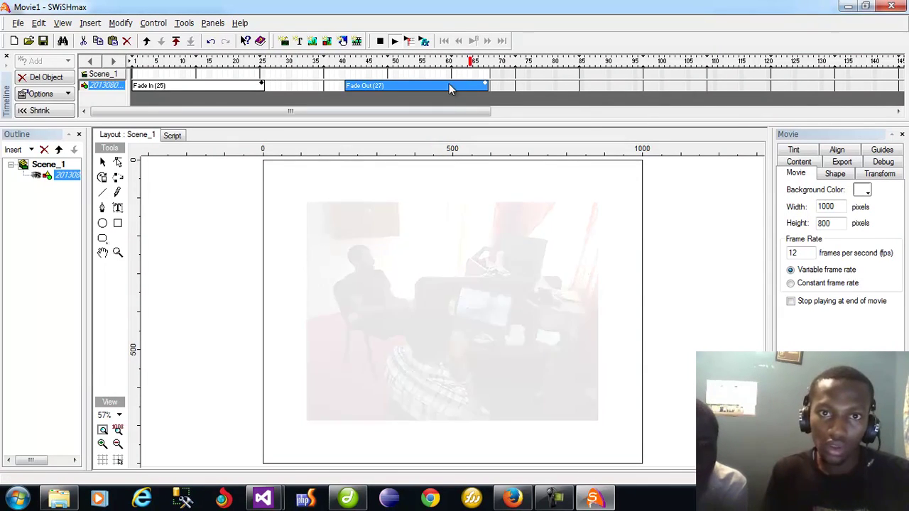
{"action": "left_click", "coordinate": [380, 40]}
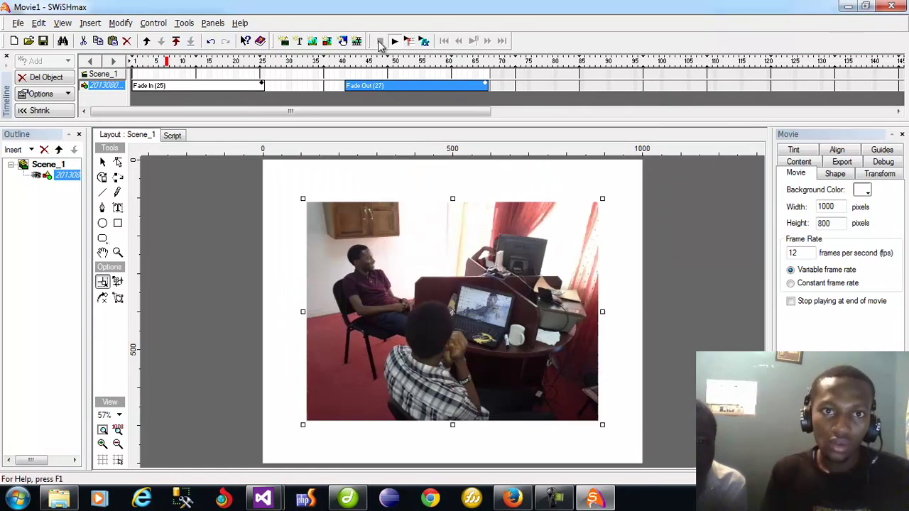
Step: Import the second picture from the album folder into the scene
{"action": "left_click", "coordinate": [18, 22]}
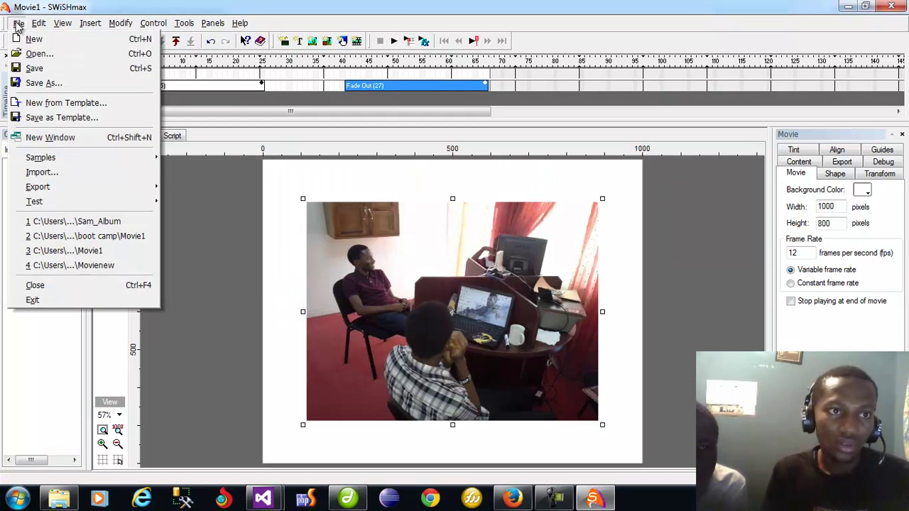
{"action": "left_click", "coordinate": [39, 172]}
{"action": "double_click", "coordinate": [358, 158]}
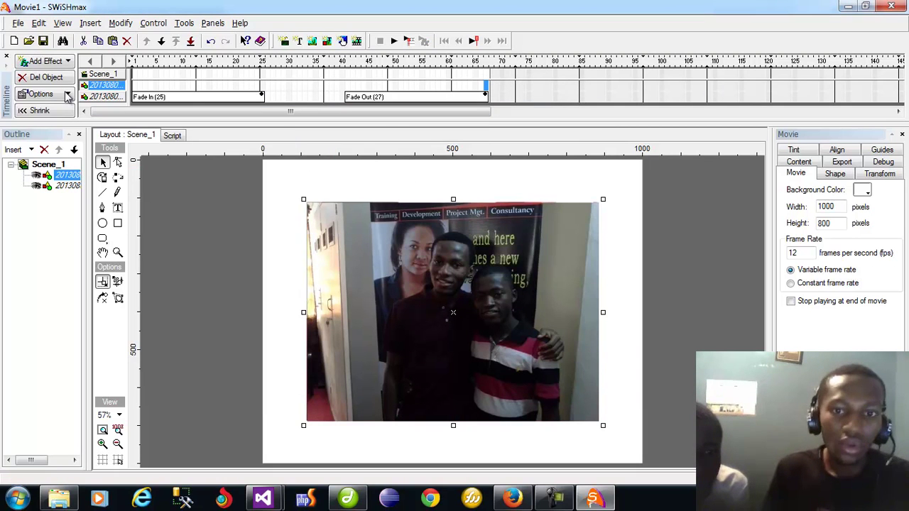
{"action": "left_click", "coordinate": [31, 63]}
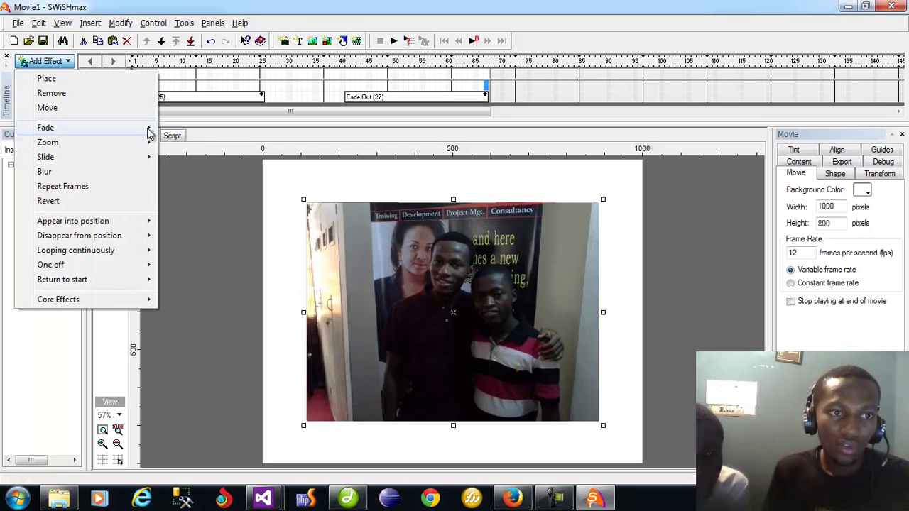
{"action": "mouse_move", "coordinate": [145, 146]}
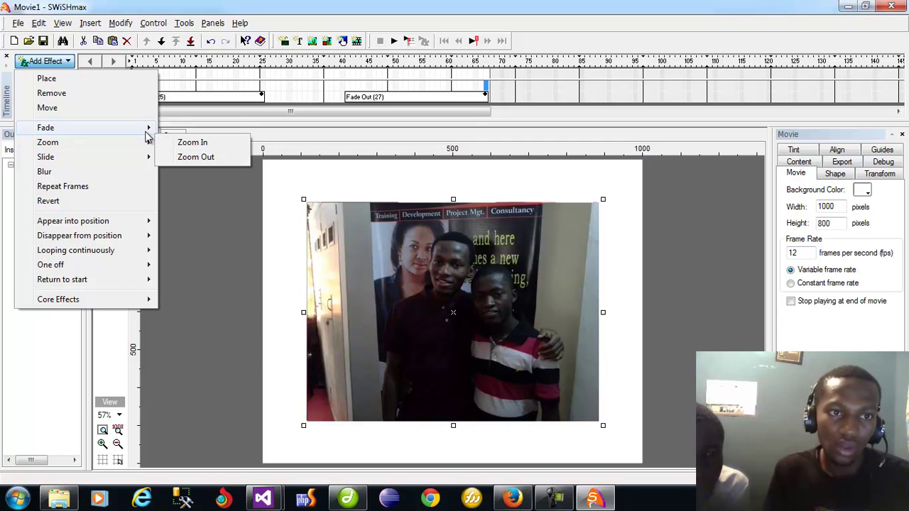
{"action": "mouse_move", "coordinate": [146, 130]}
{"action": "left_click", "coordinate": [186, 128]}
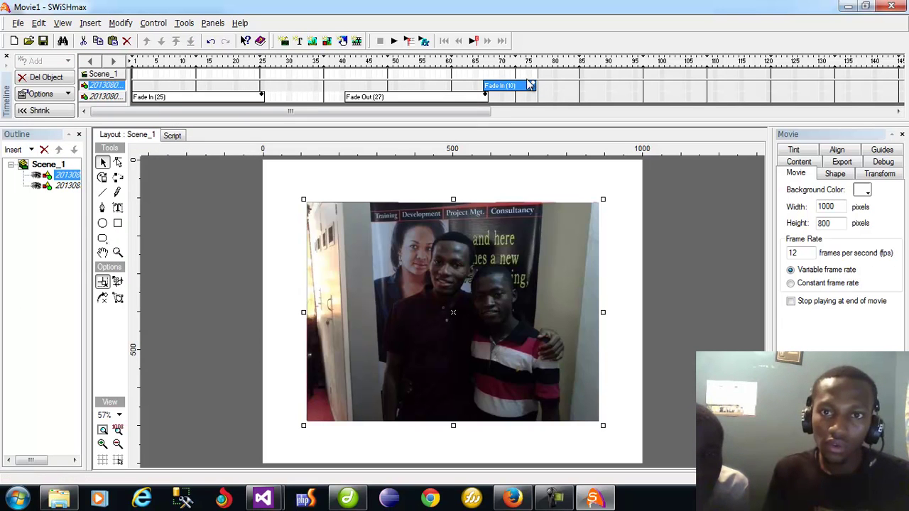
{"action": "key", "text": "Delete"}
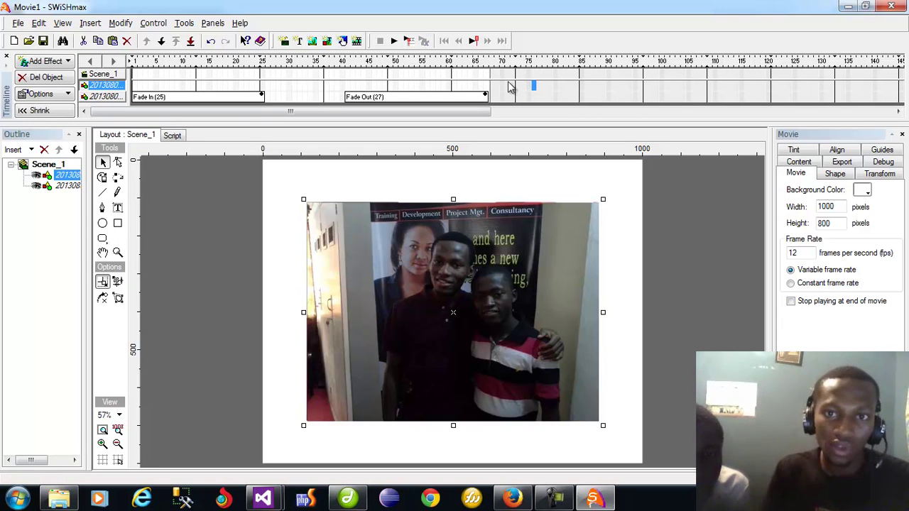
Step: Add a Slide Out To Top Left effect to the second picture directly after the first picture's fade-out, lasting 17 frames
{"action": "left_click", "coordinate": [42, 62]}
{"action": "mouse_move", "coordinate": [122, 157]}
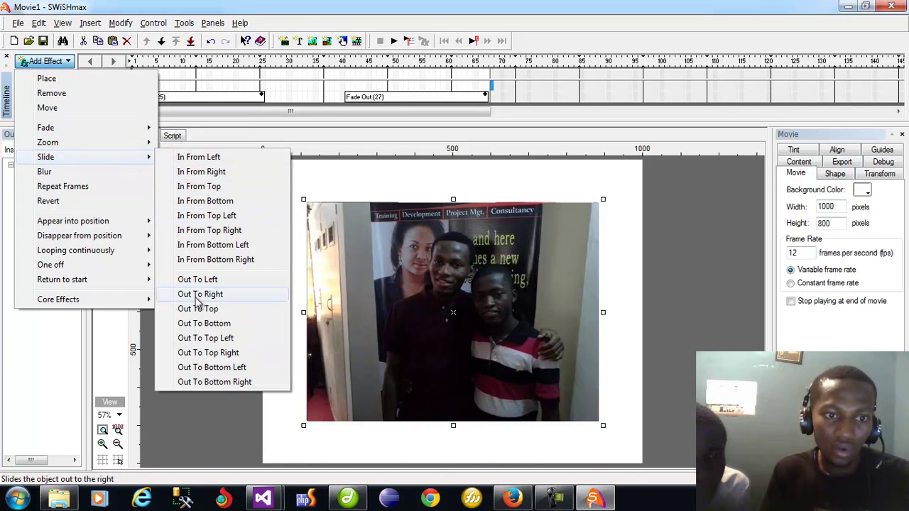
{"action": "left_click", "coordinate": [206, 338]}
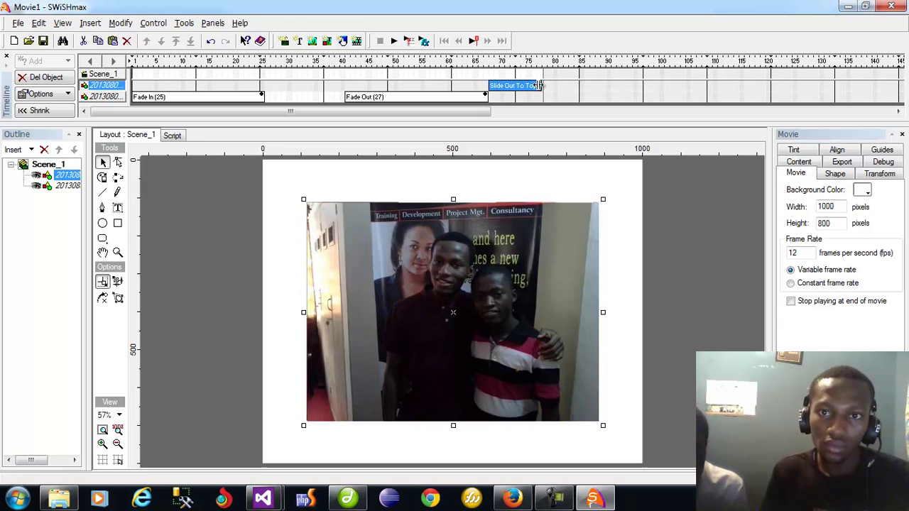
{"action": "left_click_drag", "start_coordinate": [541, 85], "coordinate": [587, 89]}
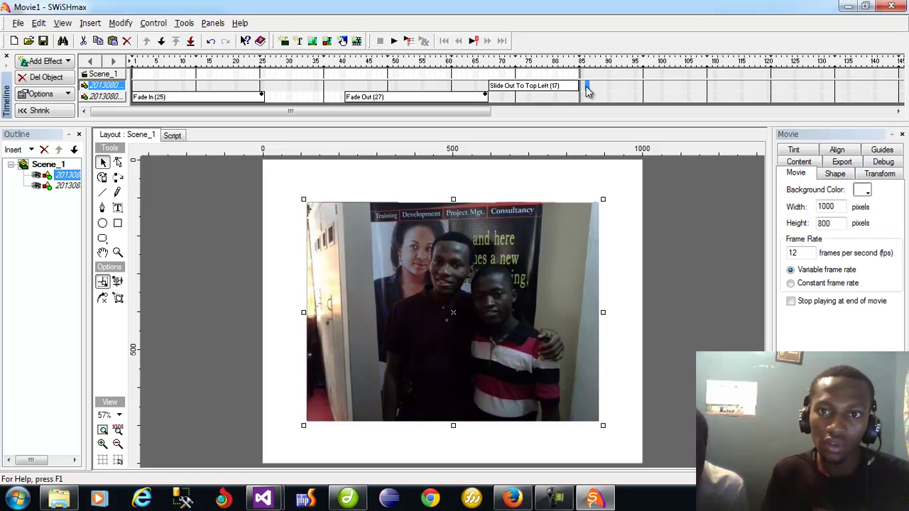
Step: Add a 10-frame Fade In effect to the second picture directly after its slide-out effect
{"action": "left_click", "coordinate": [62, 61]}
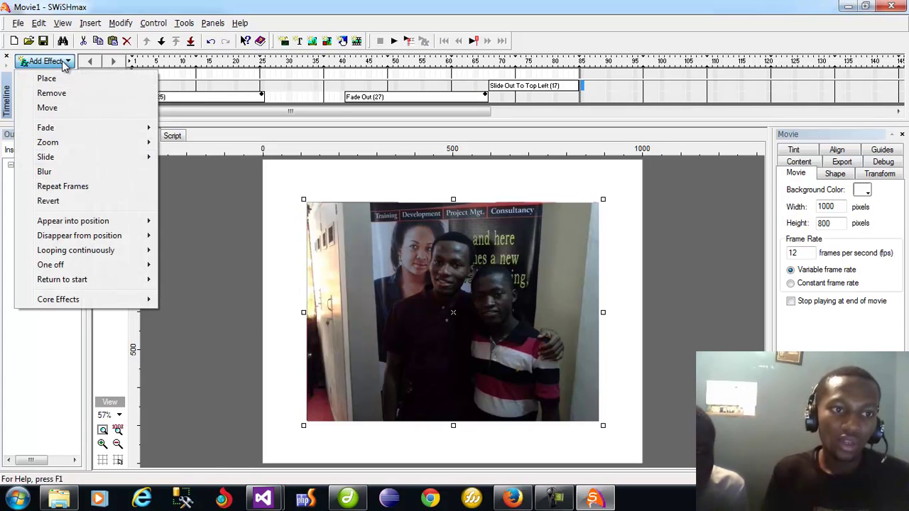
{"action": "mouse_move", "coordinate": [143, 131]}
{"action": "left_click", "coordinate": [189, 128]}
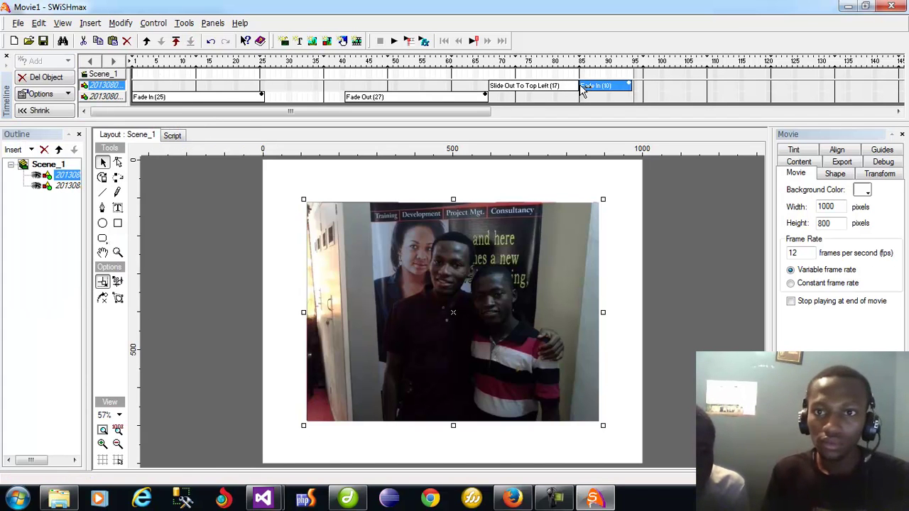
Step: Add a Slide Out To Top Right effect to the second picture starting at about frame 109, lasting 23 frames
{"action": "left_click", "coordinate": [709, 86]}
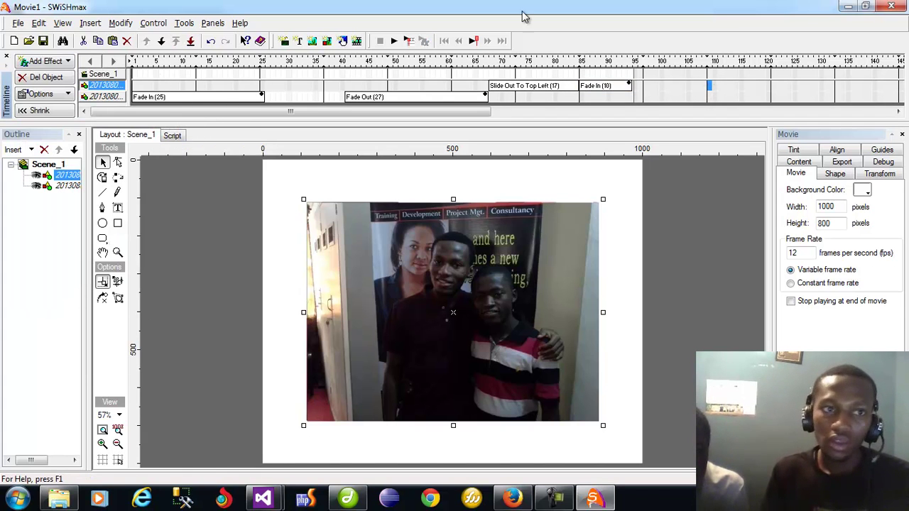
{"action": "left_click", "coordinate": [67, 61]}
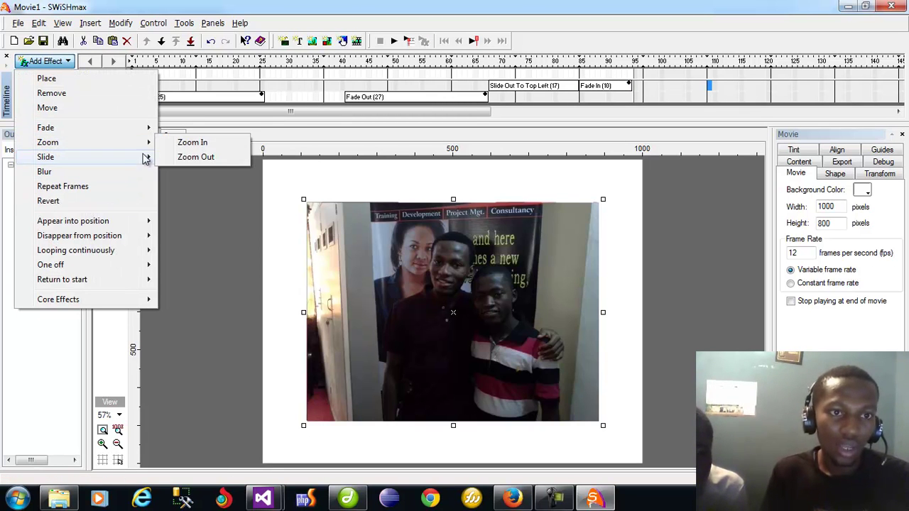
{"action": "mouse_move", "coordinate": [142, 157]}
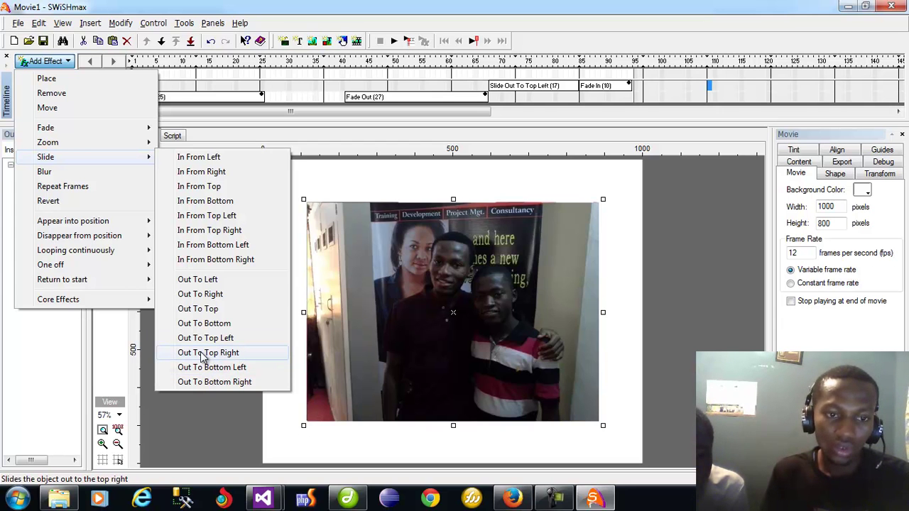
{"action": "left_click", "coordinate": [206, 354]}
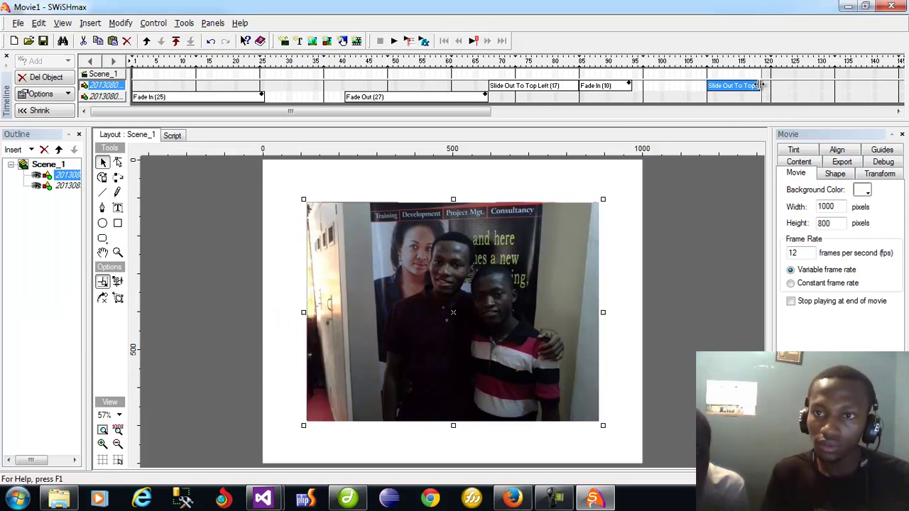
{"action": "left_click_drag", "start_coordinate": [762, 85], "coordinate": [828, 85]}
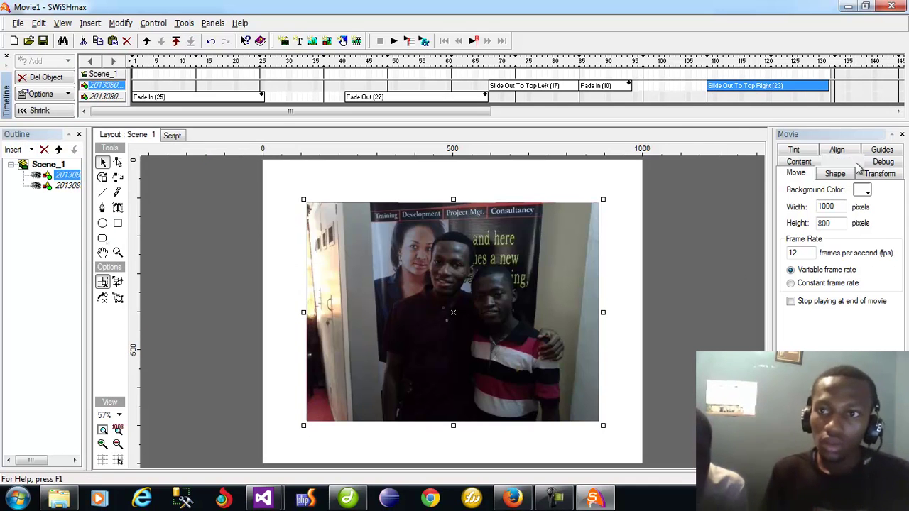
Step: Import the third picture, the group photo in front of the Westshore Hotel banner, into the scene
{"action": "left_click", "coordinate": [833, 86]}
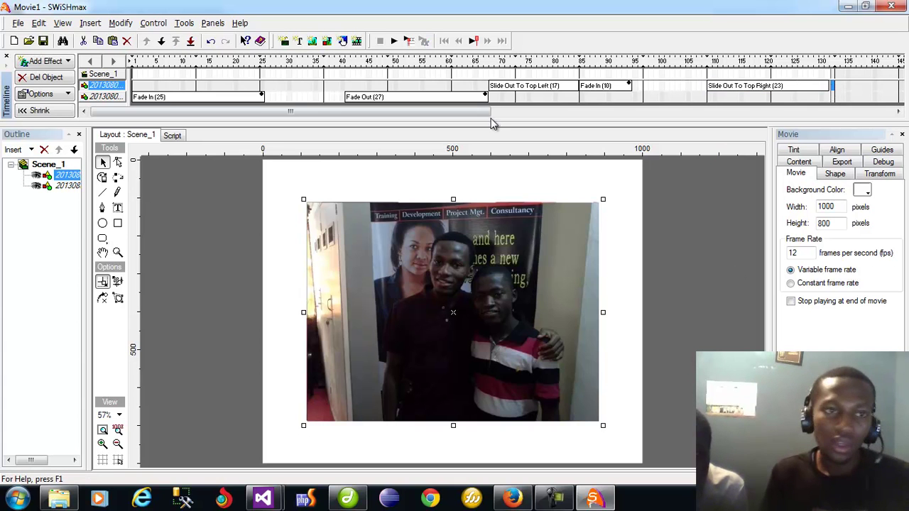
{"action": "left_click", "coordinate": [41, 61]}
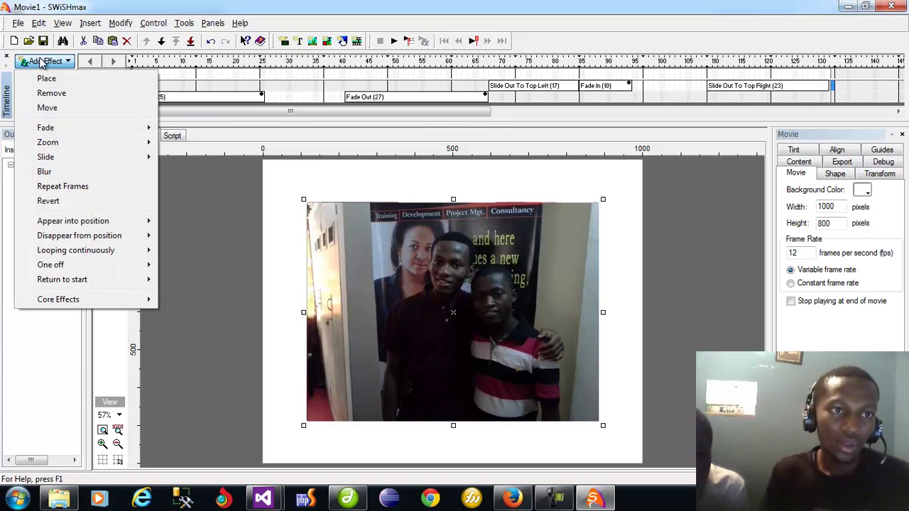
{"action": "left_click", "coordinate": [18, 23]}
{"action": "left_click", "coordinate": [34, 171]}
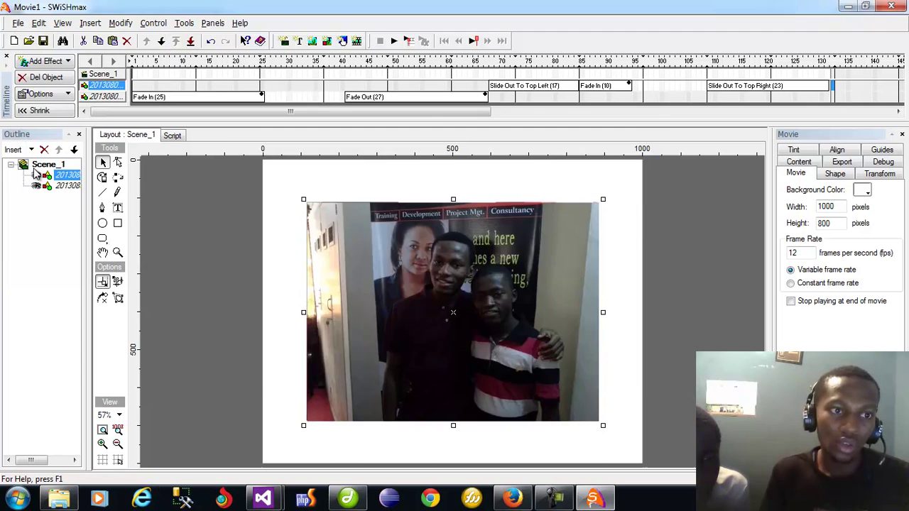
{"action": "double_click", "coordinate": [500, 167]}
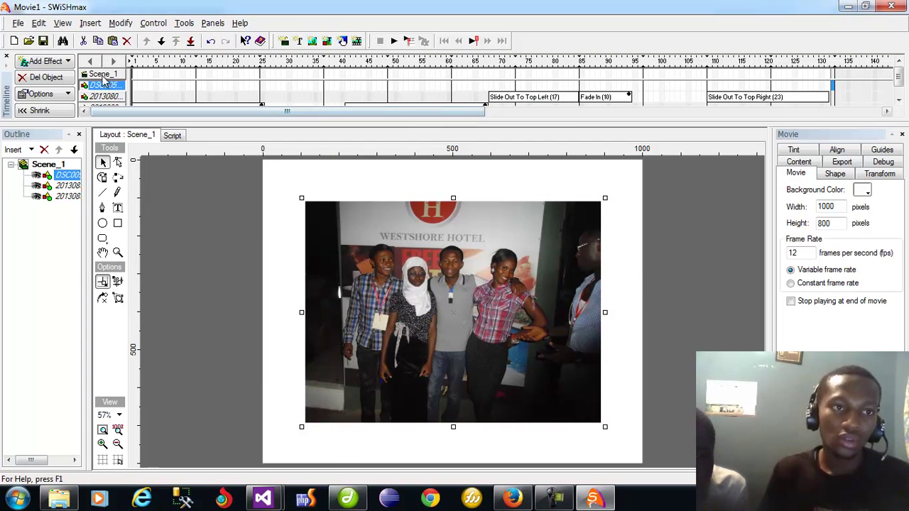
Step: Add a Fly in zoom and settle effect to the third picture directly after the second picture's last slide-out, lasting 24 frames
{"action": "left_click", "coordinate": [45, 62]}
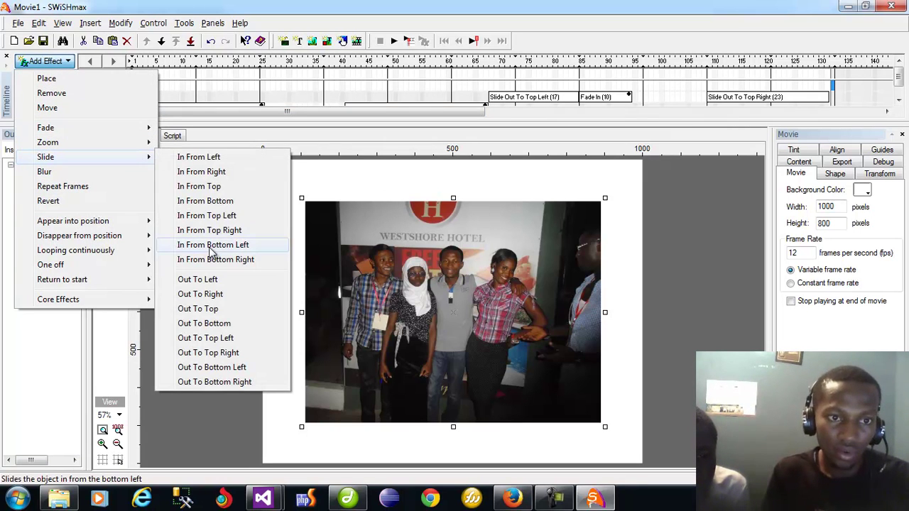
{"action": "mouse_move", "coordinate": [108, 225]}
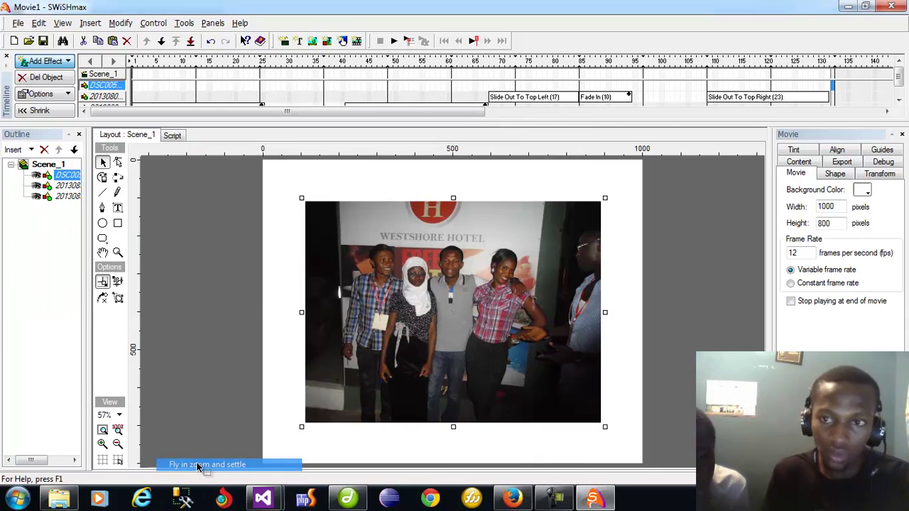
{"action": "left_click", "coordinate": [199, 466]}
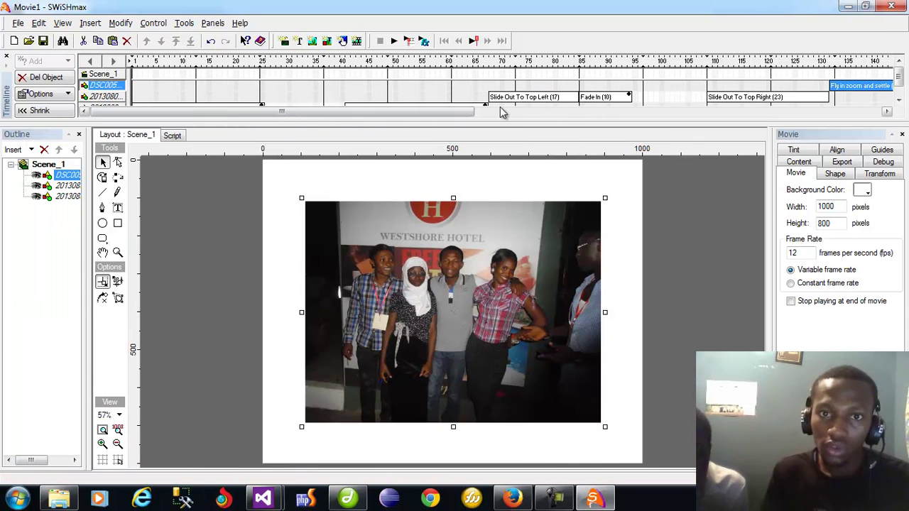
{"action": "left_click_drag", "start_coordinate": [462, 112], "coordinate": [633, 130]}
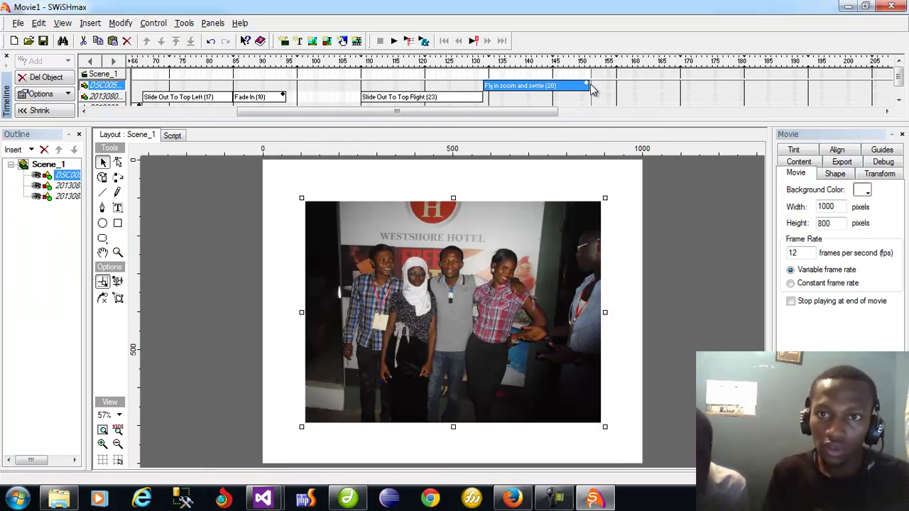
{"action": "left_click_drag", "start_coordinate": [590, 86], "coordinate": [610, 86]}
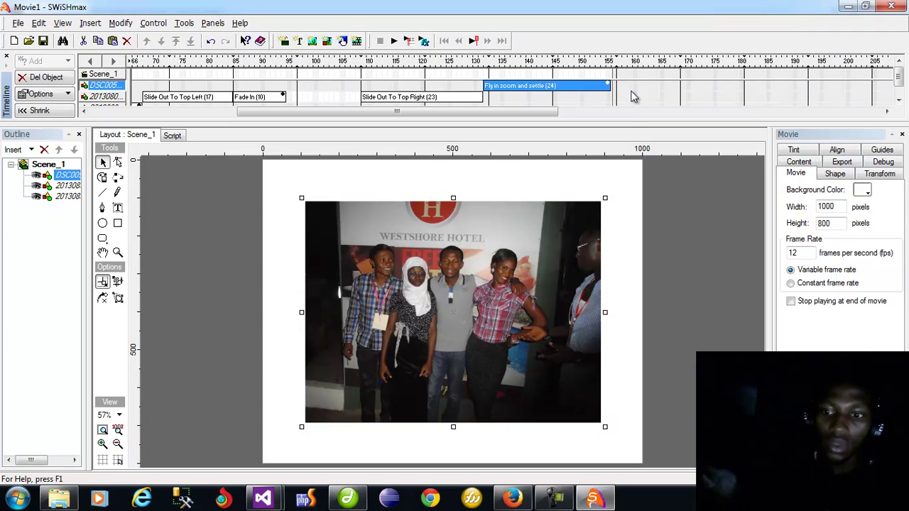
Step: Add a Zoom In effect to the third picture starting at about frame 169, lasting 24 frames
{"action": "left_click", "coordinate": [685, 86]}
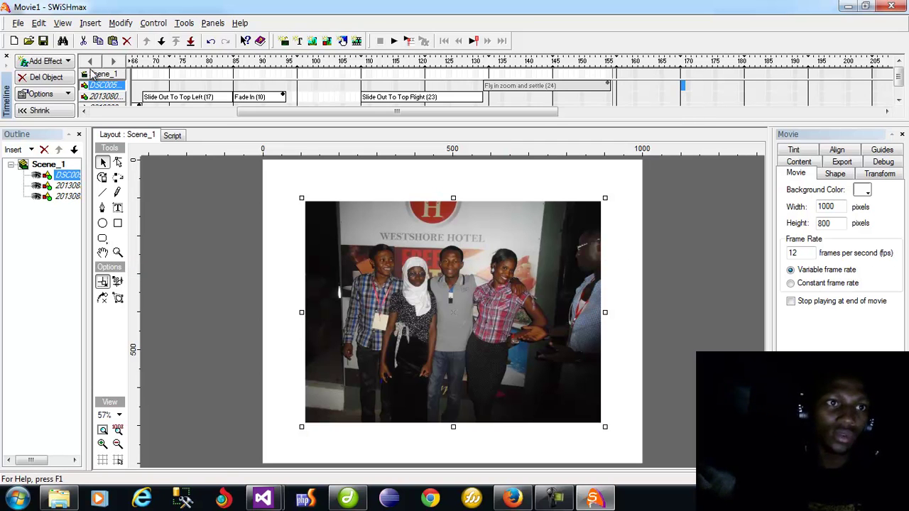
{"action": "left_click", "coordinate": [18, 23]}
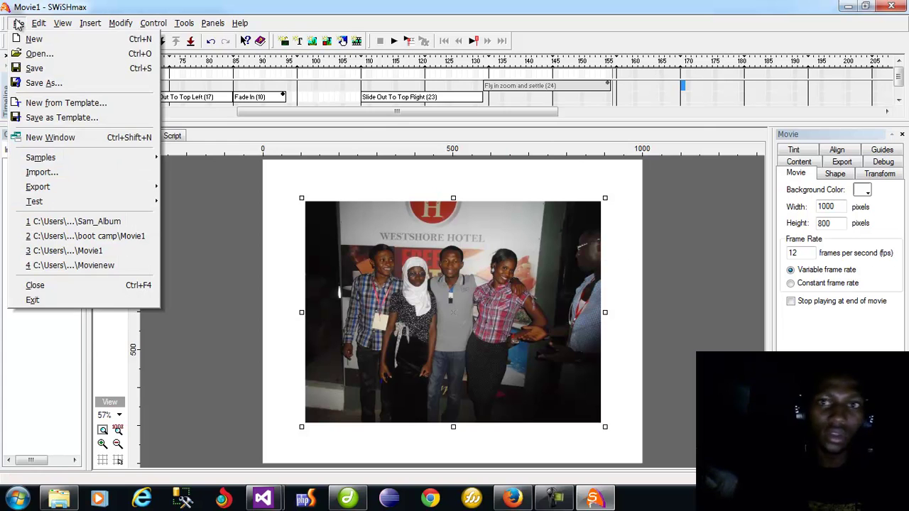
{"action": "mouse_move", "coordinate": [39, 23]}
{"action": "left_click", "coordinate": [682, 87]}
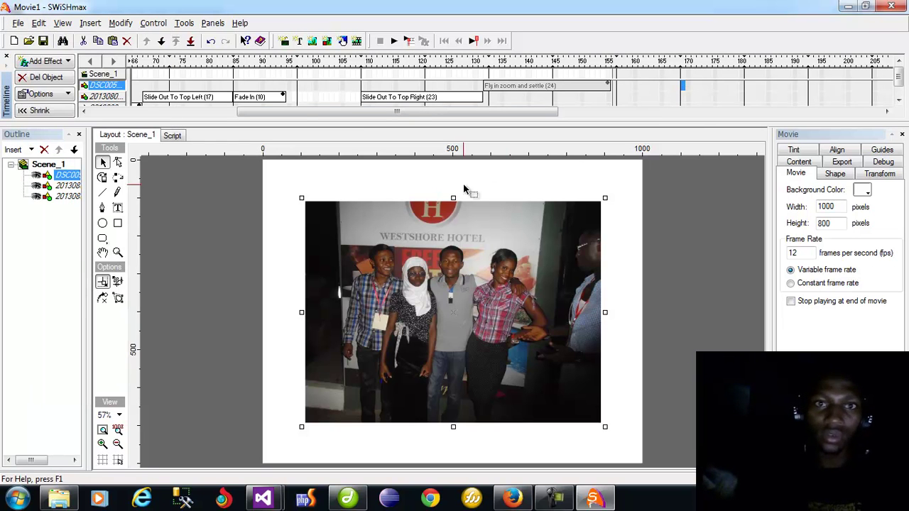
{"action": "left_click", "coordinate": [45, 64]}
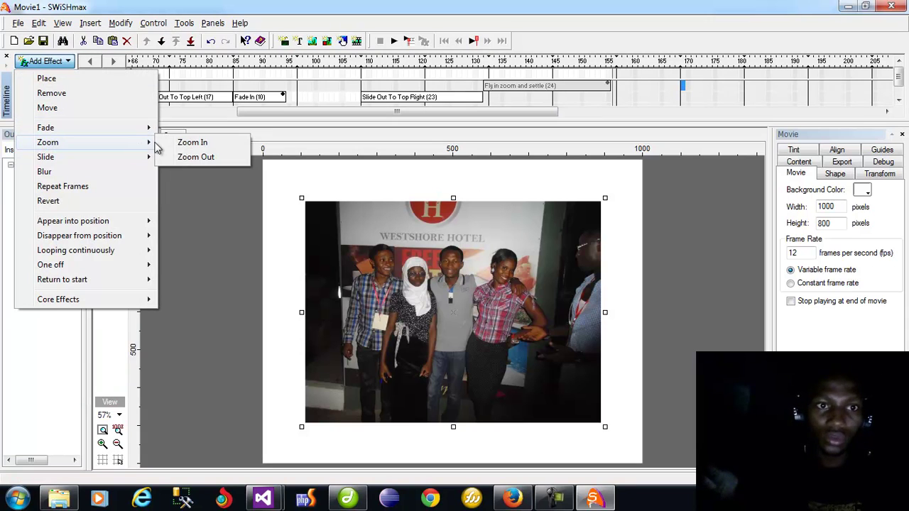
{"action": "left_click", "coordinate": [186, 142]}
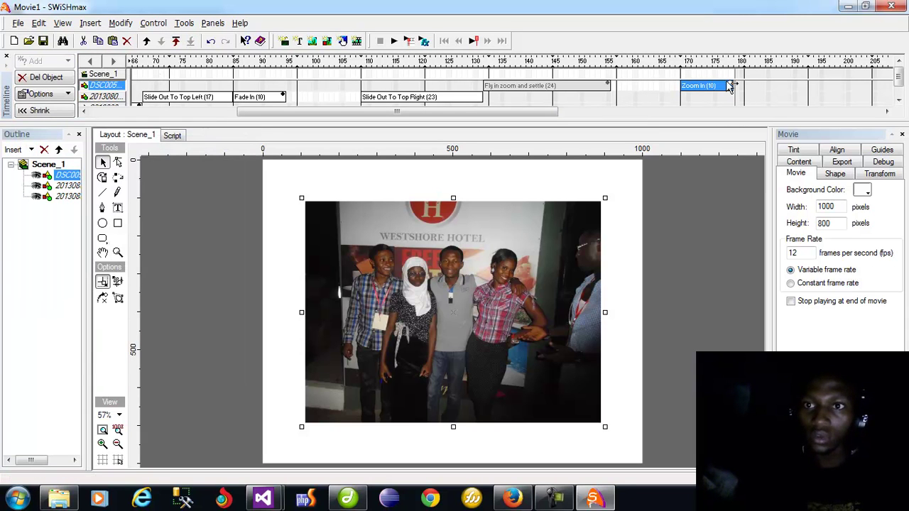
{"action": "mouse_move", "coordinate": [732, 86]}
{"action": "left_mouse_down"}
{"action": "mouse_move", "coordinate": [808, 88]}
{"action": "mouse_move", "coordinate": [732, 88]}
{"action": "left_mouse_up"}
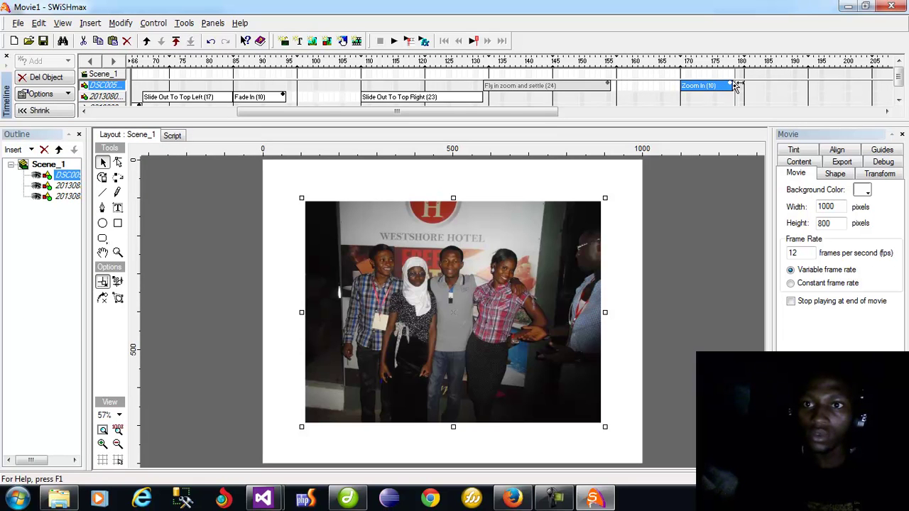
{"action": "left_click_drag", "start_coordinate": [800, 88], "coordinate": [810, 88]}
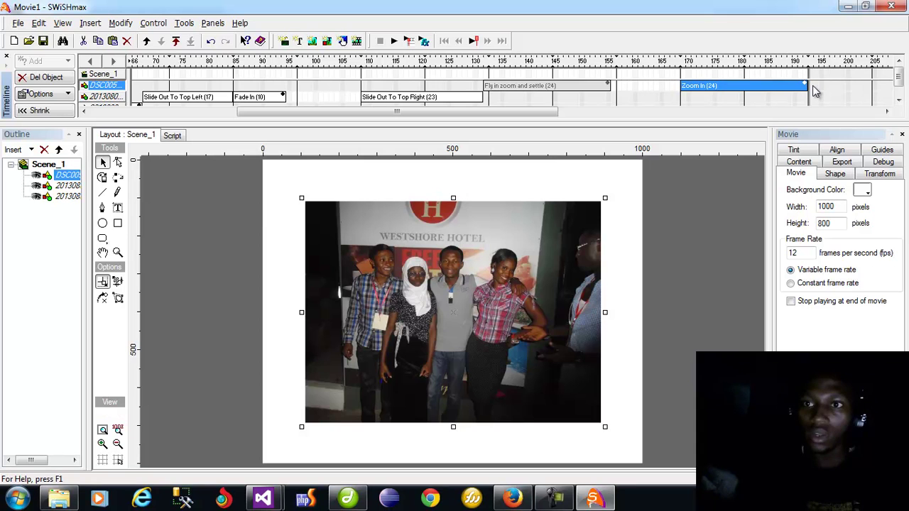